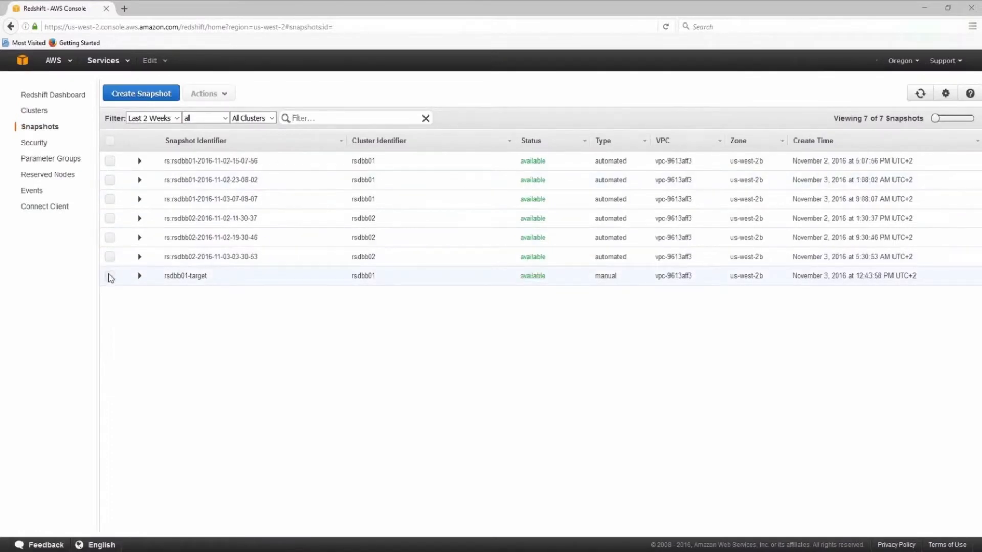
Step: Restore the rsdbb01-target snapshot as a new cluster with the identifier rsdbb01-target, and open the cluster list
click(110, 276)
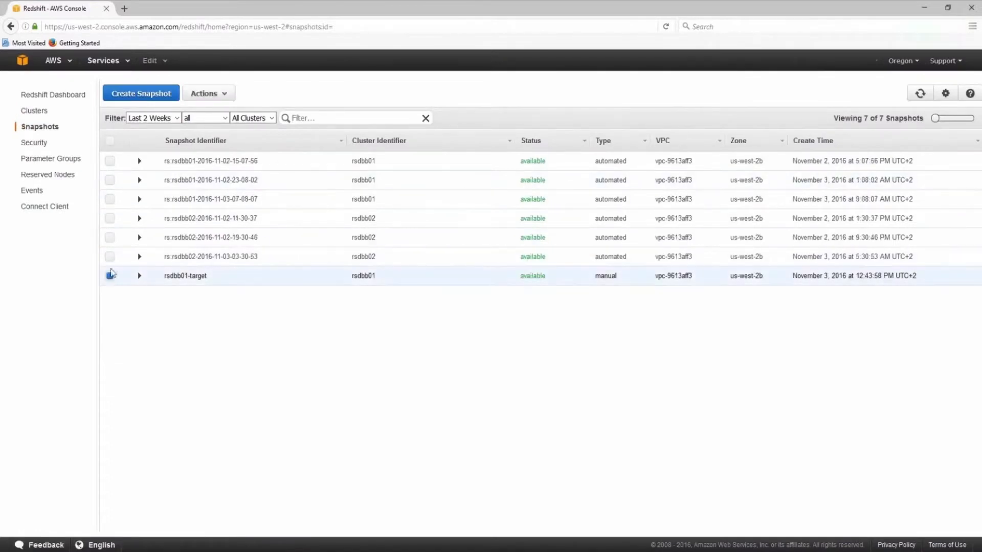
click(216, 94)
click(219, 117)
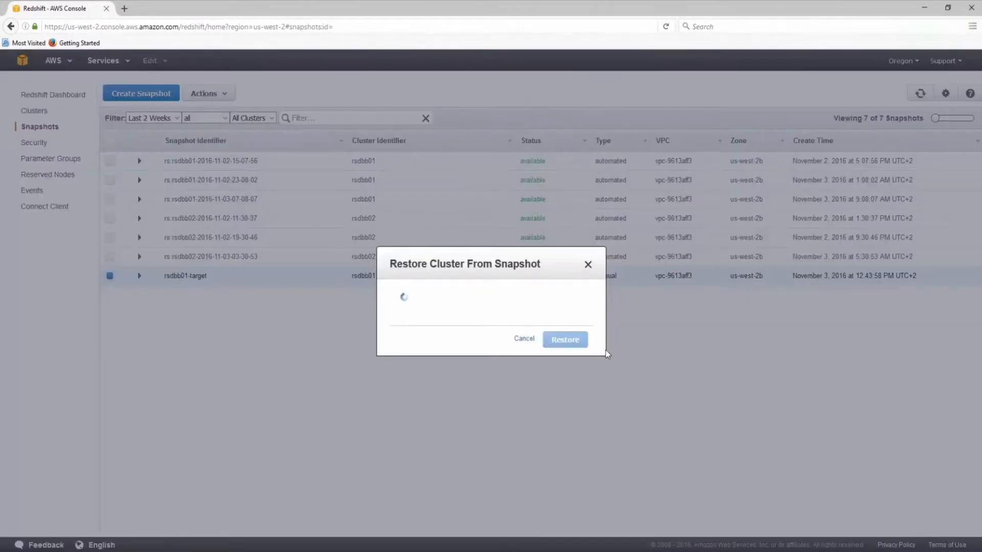
text(-target)
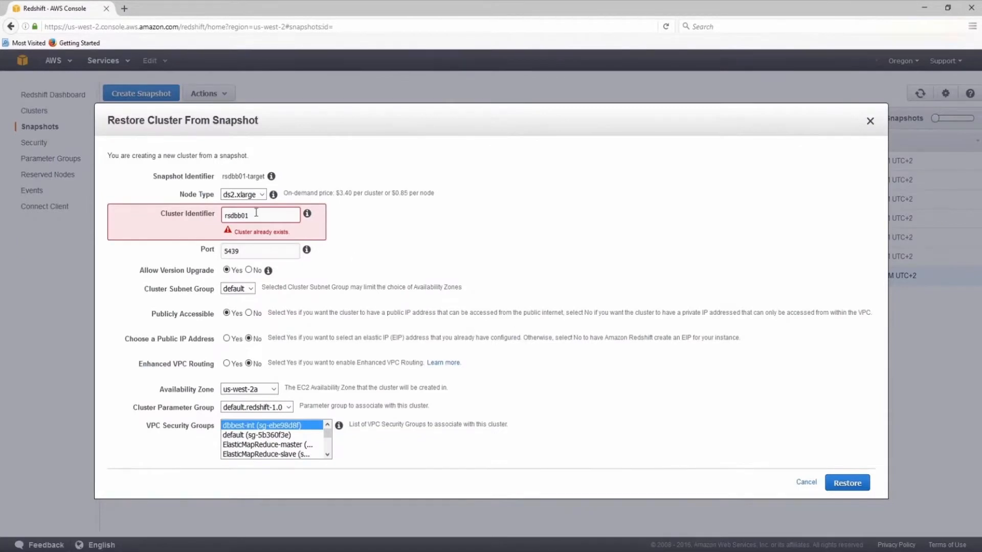
click(847, 487)
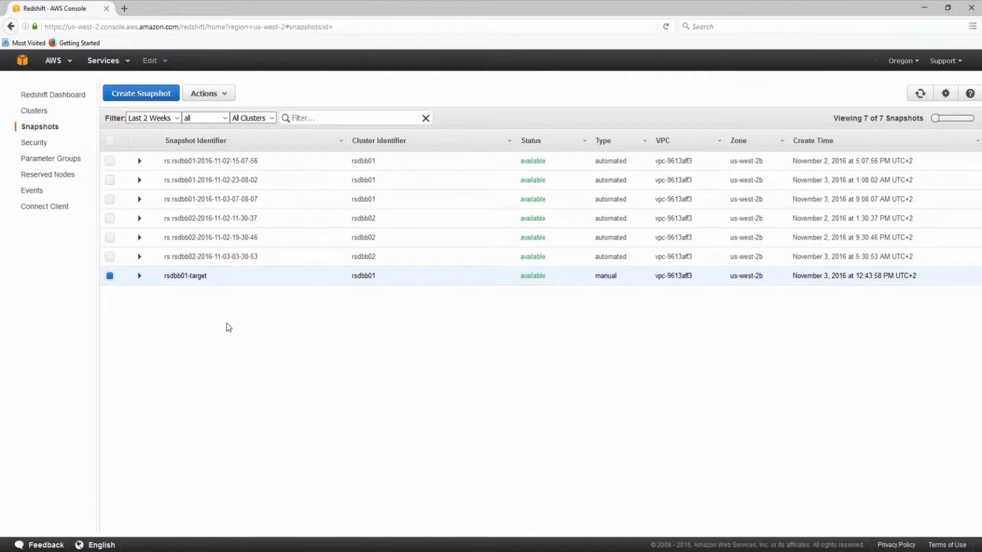
click(34, 111)
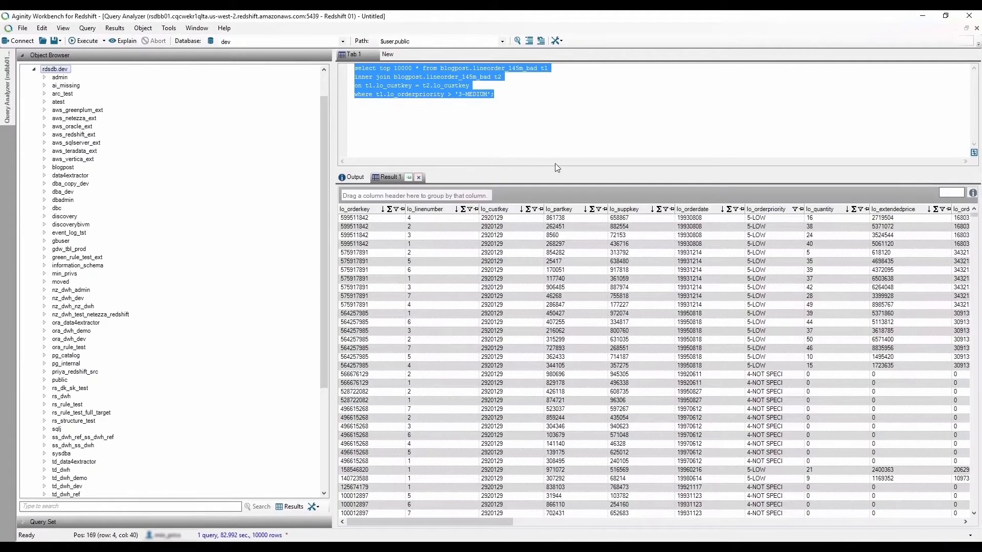
Step: In Aginity Workbench, execute the whole top 10000 self-join query on blogpost.lineorder_145m_bad
click(551, 141)
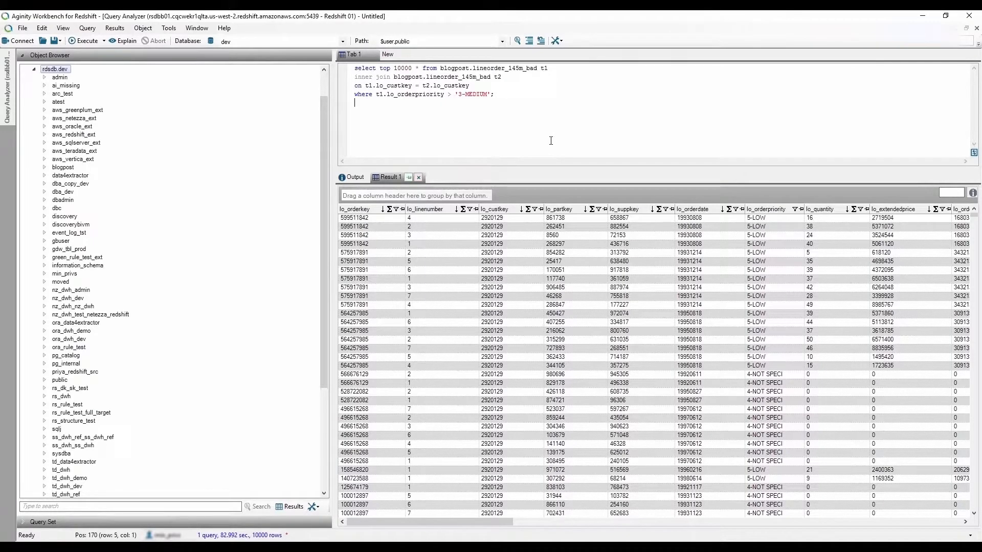
drag(551, 140, 325, 56)
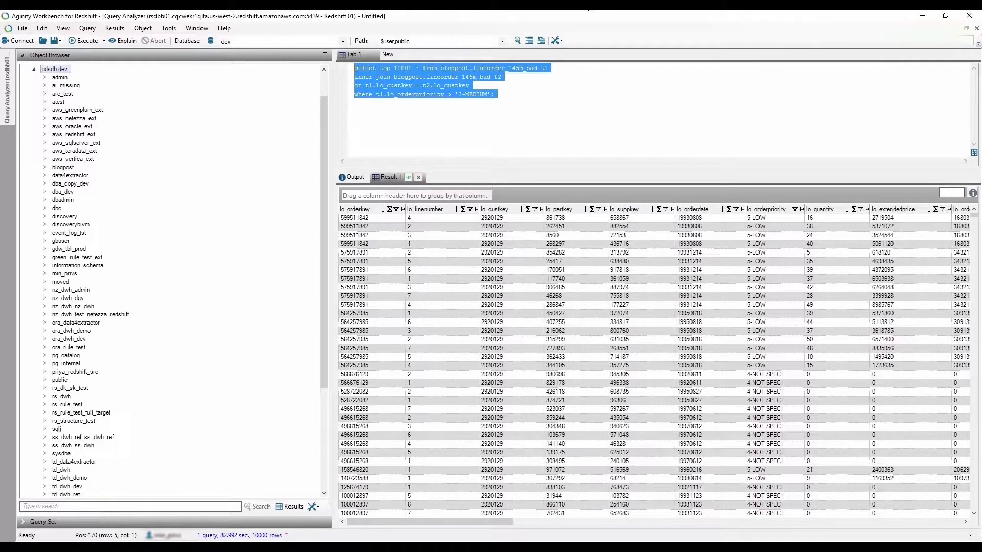
click(82, 41)
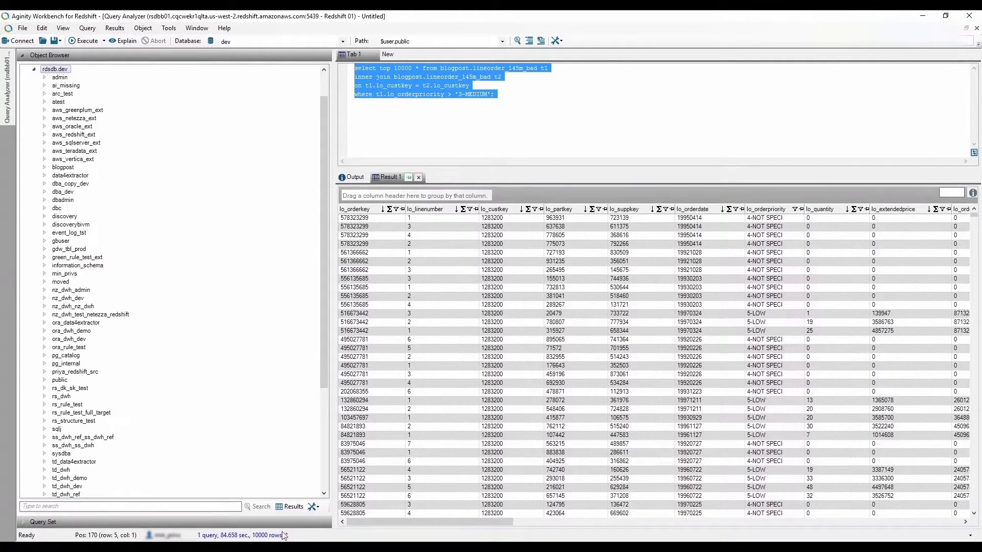
Step: Switch to the Redshift console in the browser and view the details of cluster rsdbb01
click(357, 548)
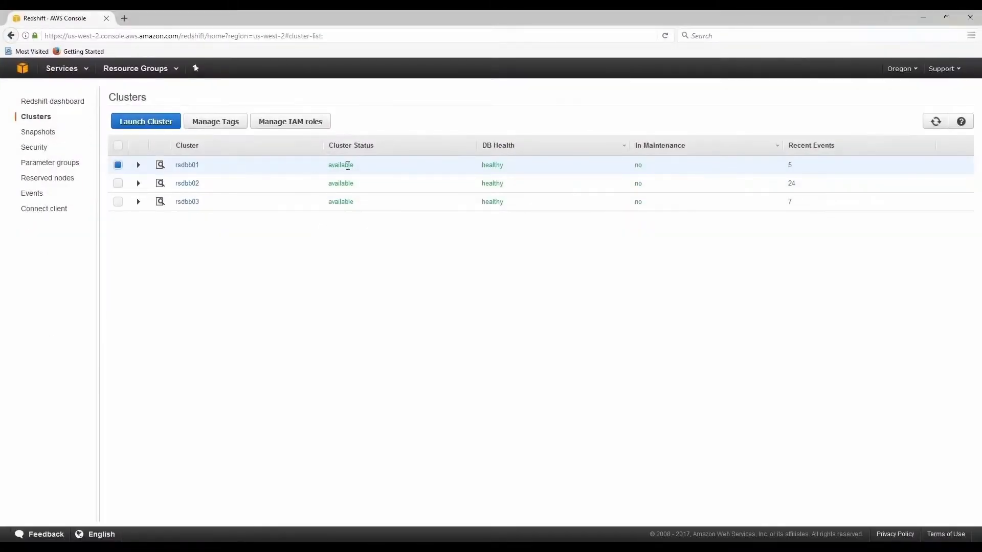
click(190, 168)
click(321, 100)
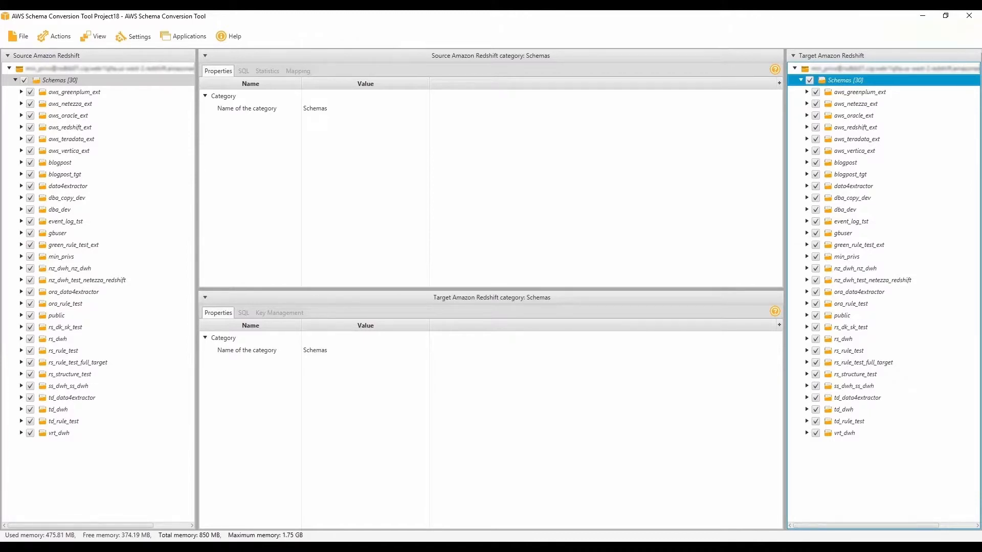
Step: In AWS Schema Conversion Tool, collect statistics for the source schema blogpost
click(57, 164)
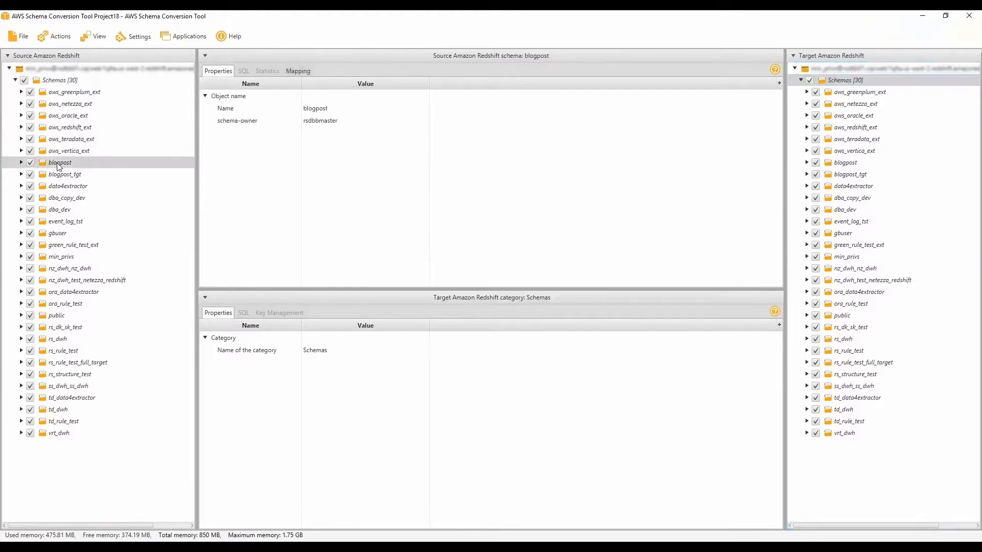
right_click(56, 163)
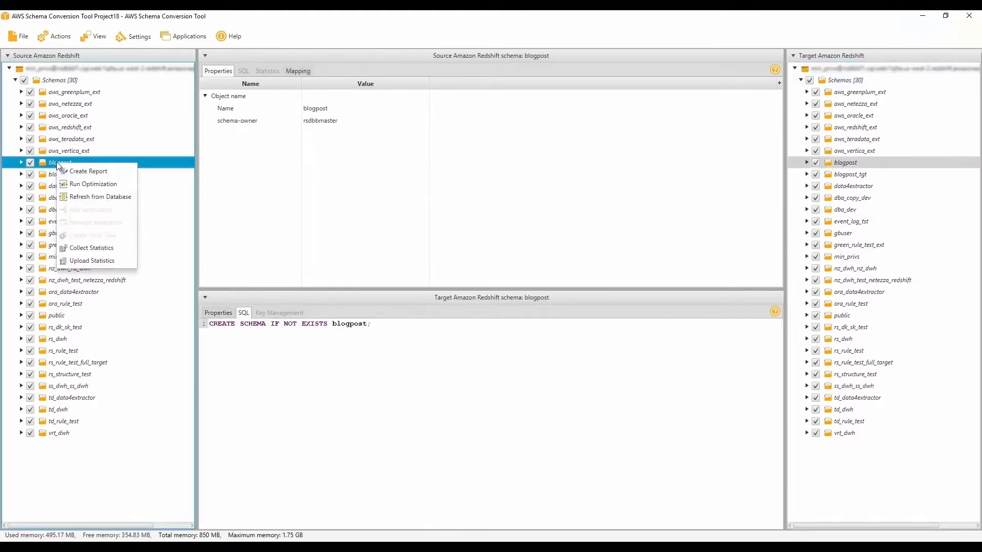
click(109, 249)
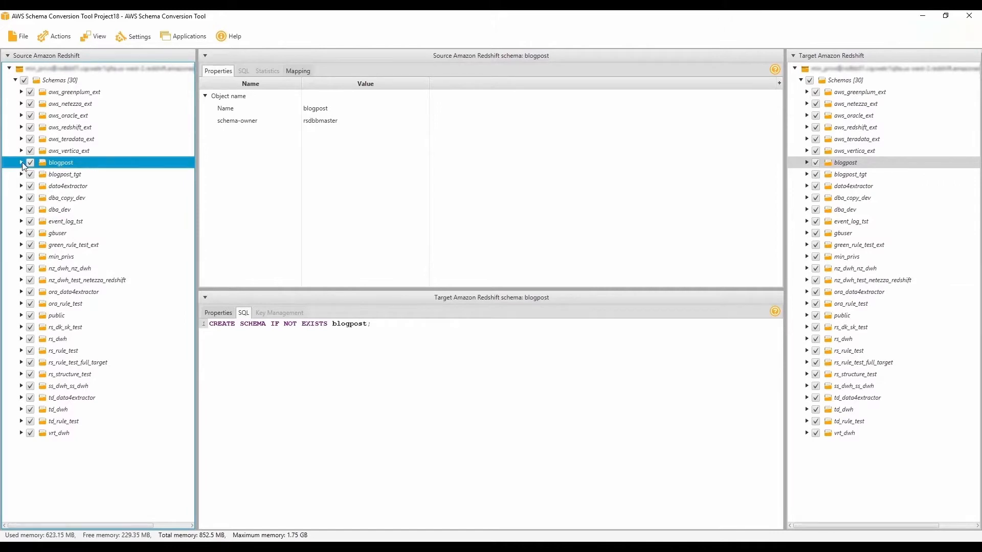
Step: Run optimization on the source blogpost schema using the "Migration to a copy" strategy
right_click(76, 164)
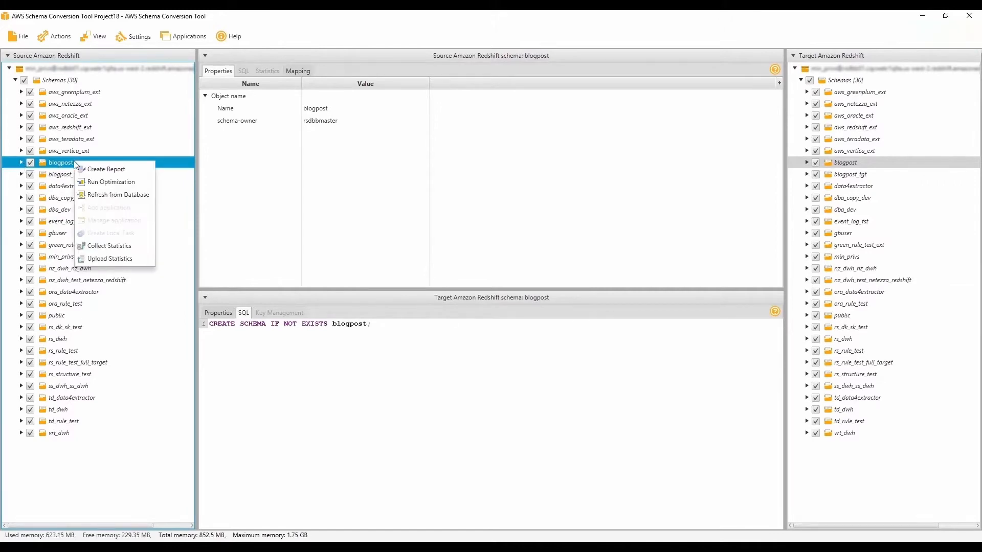
click(96, 181)
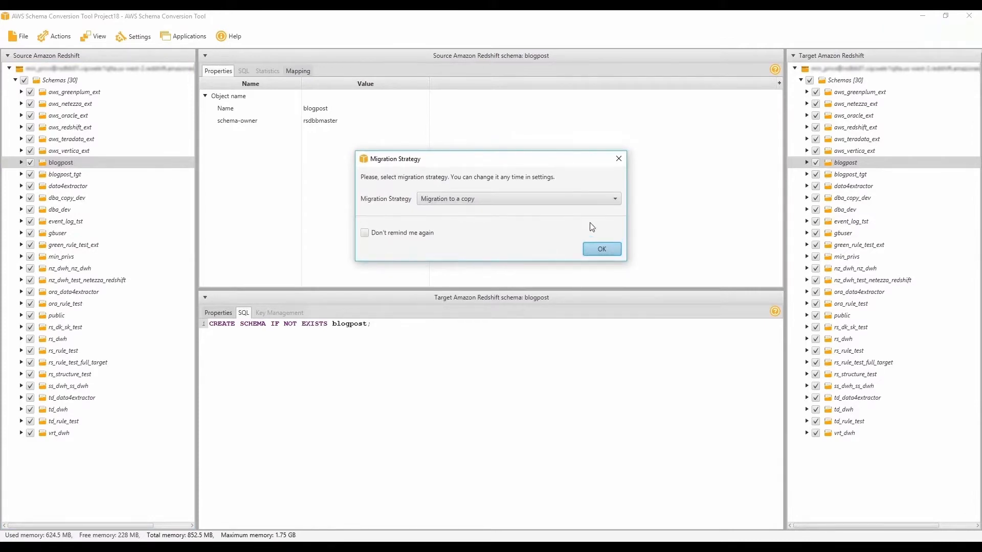
click(616, 199)
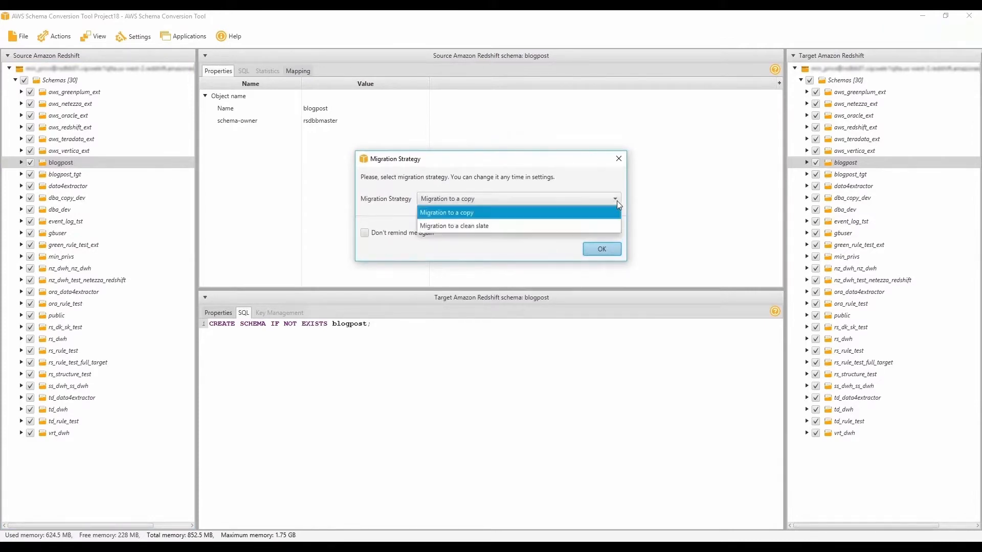
click(590, 216)
click(601, 249)
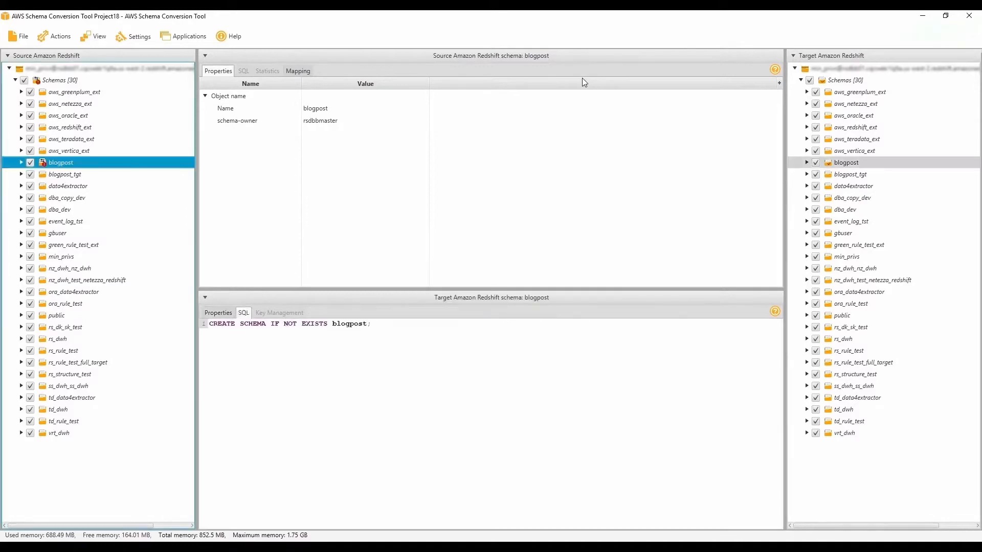
Step: Examine the key management suggestions and target SQL for the blogpost table lineorder_145m_bad
click(22, 163)
click(28, 175)
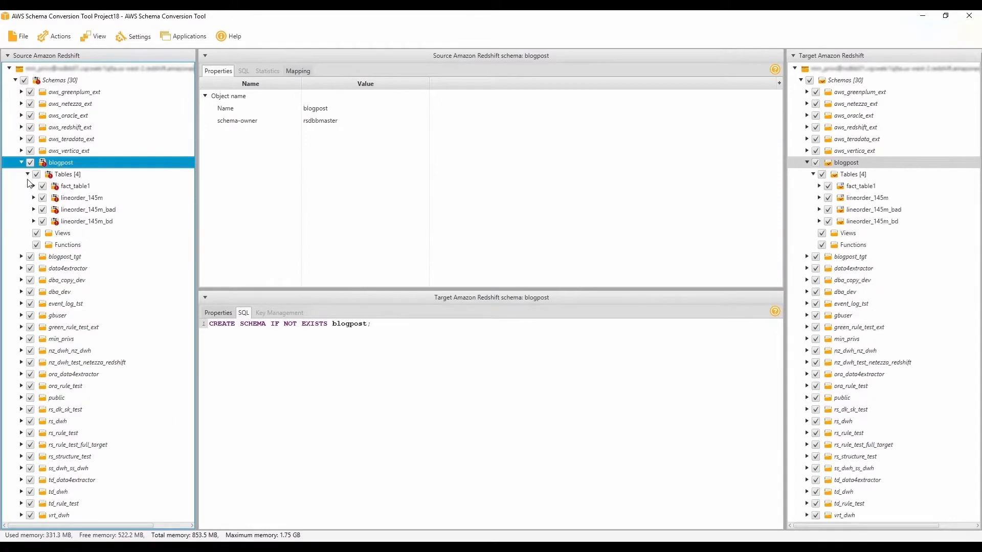
click(98, 213)
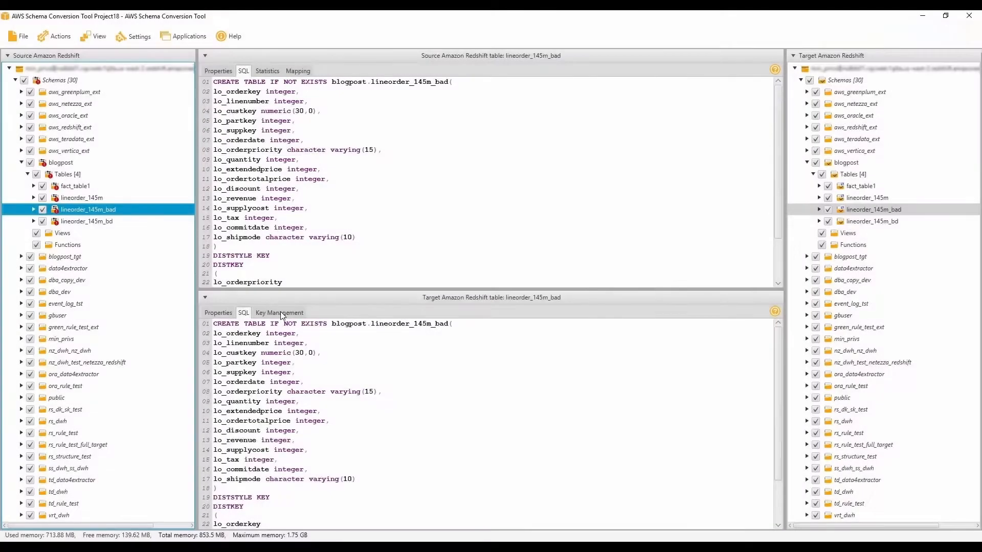
click(280, 314)
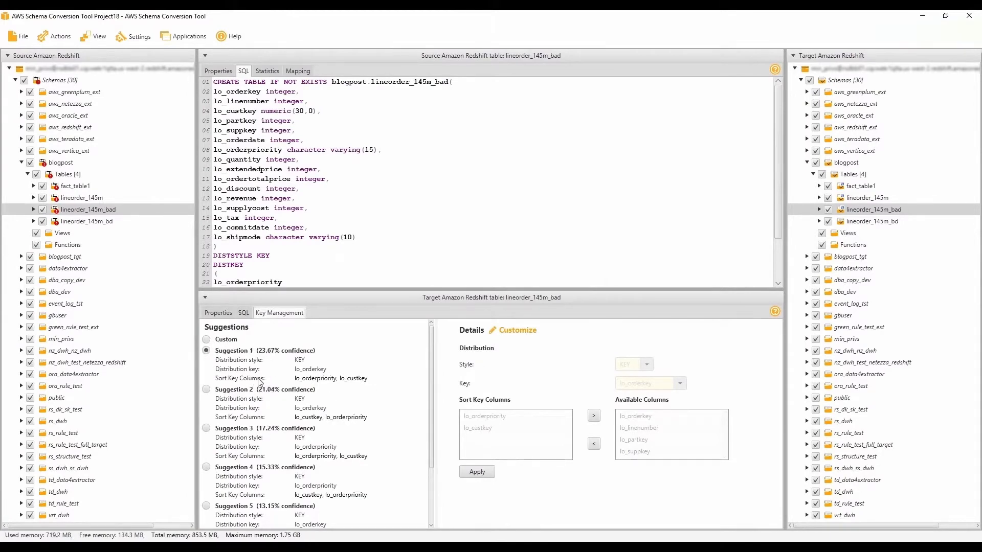
click(244, 314)
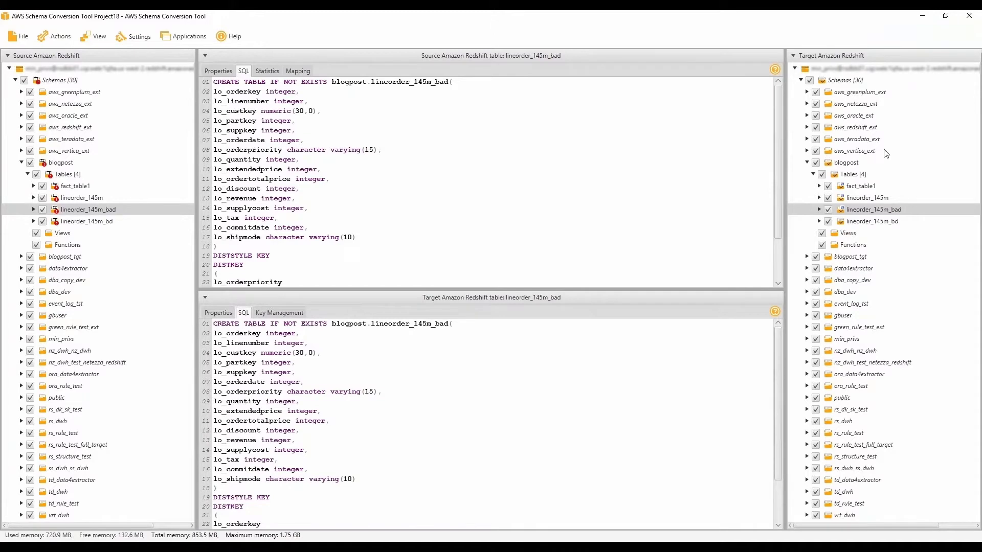
Step: Apply the target blogpost schema definition to the Amazon Redshift database
click(851, 164)
right_click(851, 164)
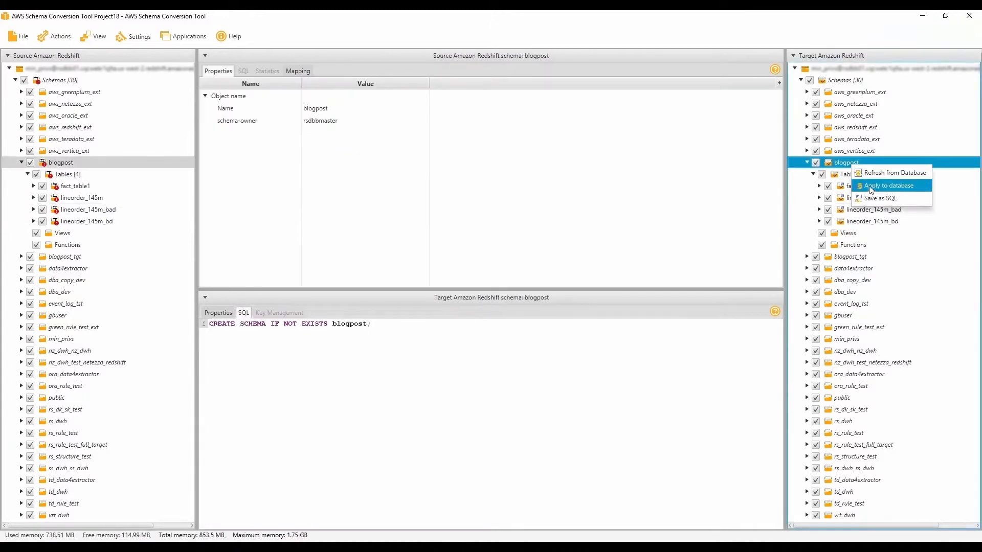
click(871, 187)
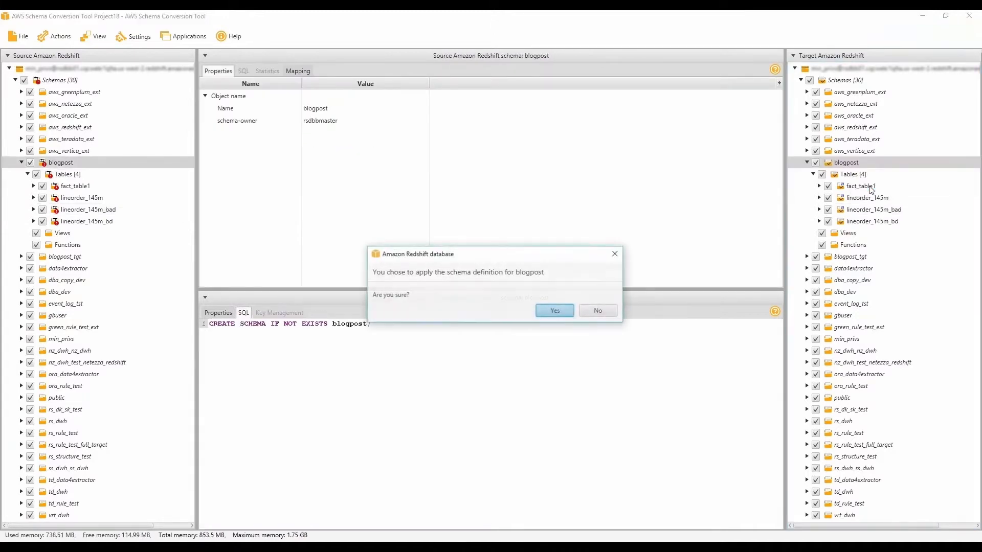
click(555, 311)
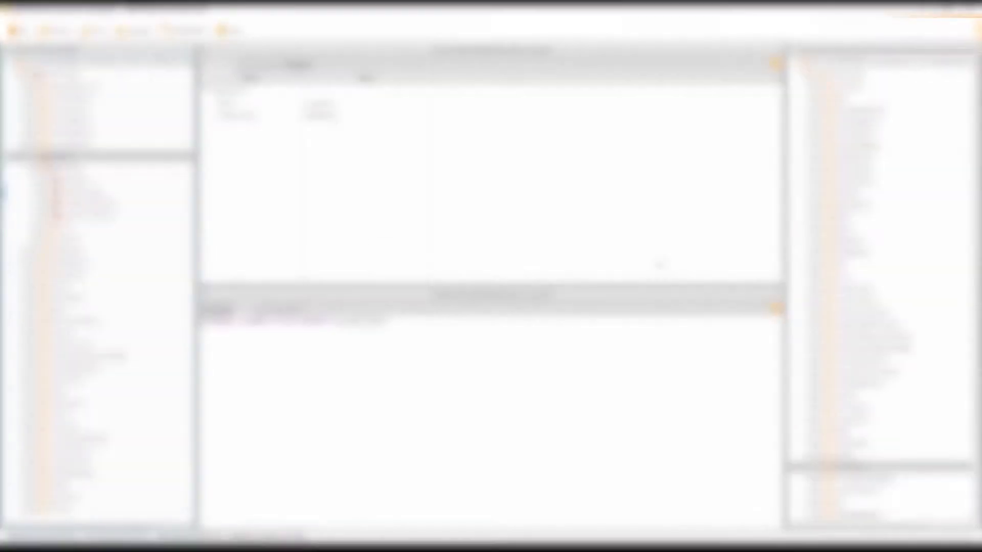
Step: Save the target rs_rule_test schema as an SQL script named copy
right_click(866, 467)
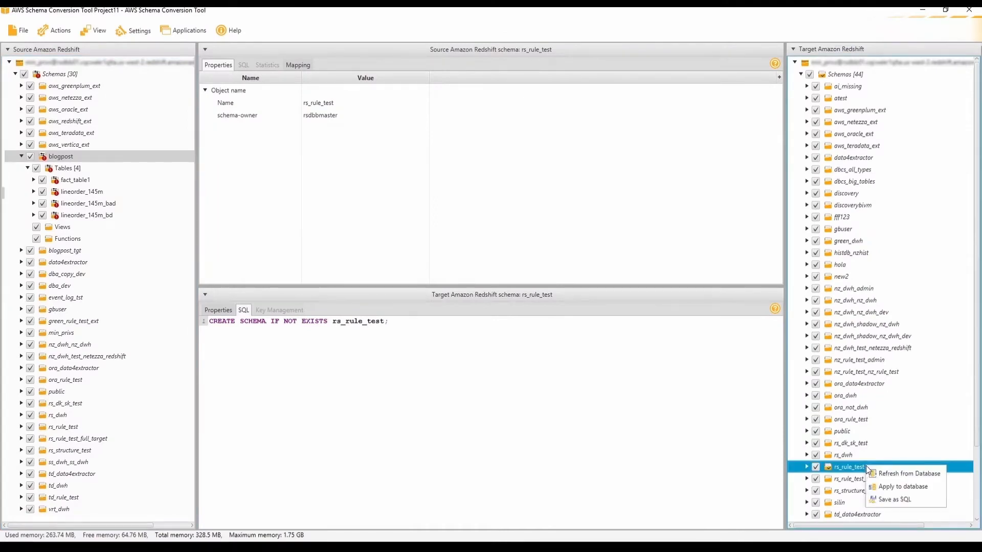
click(889, 498)
text(copy)
key(Return)
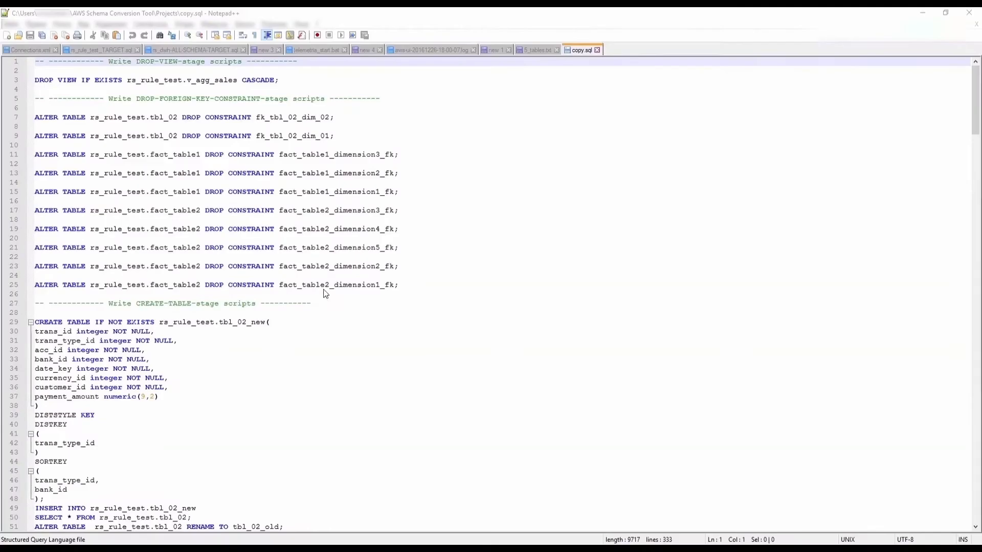
Step: Review the statements in copy.sql that create tbl_02_new, insert its data, rename the tables and drop tbl_02_old
drag(38, 323, 271, 322)
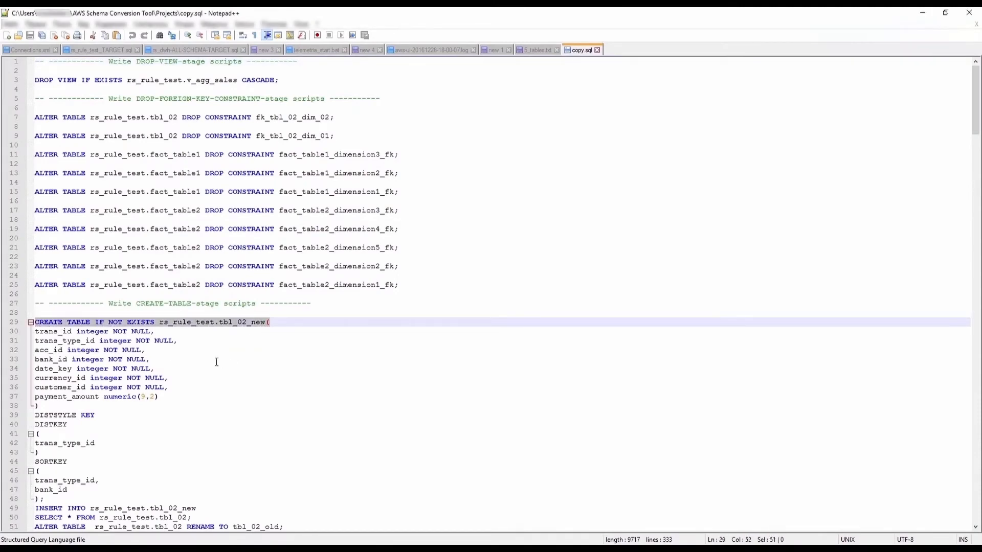
scroll(72, 415, down, 3)
drag(37, 424, 197, 425)
scroll(46, 394, down, 2)
drag(37, 388, 283, 389)
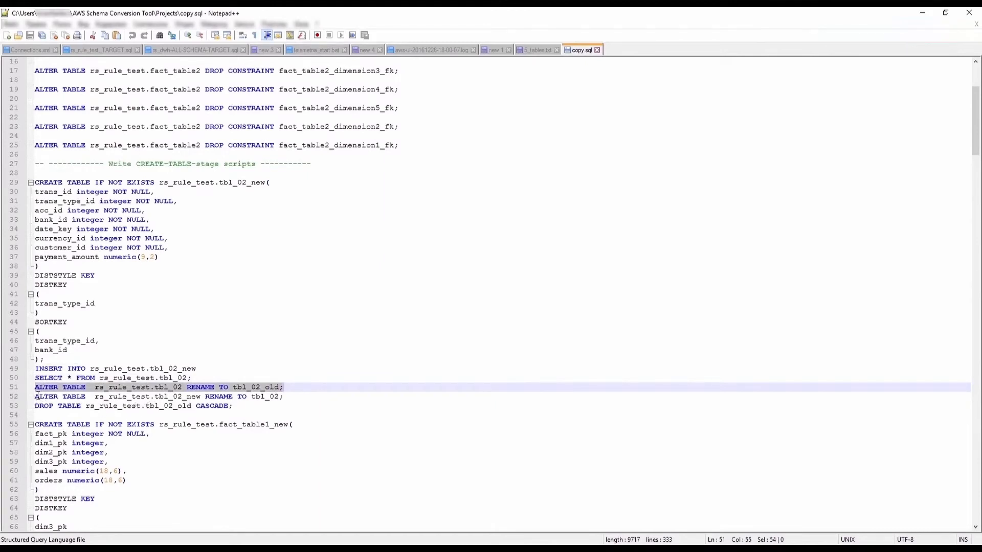
drag(112, 407, 201, 407)
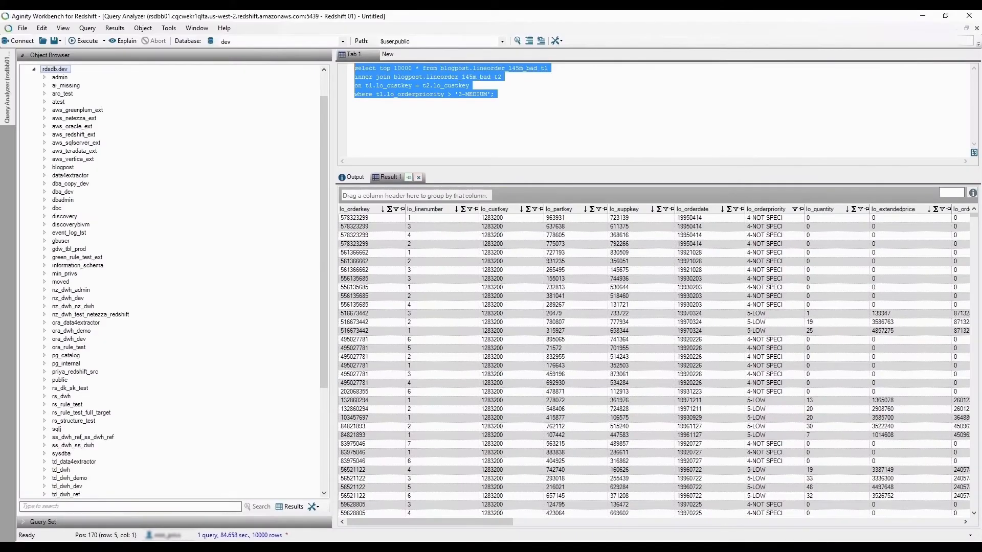
Step: In Aginity Workbench, execute the full self-join query on blogpost.lineorder_145m_bad twice
click(448, 136)
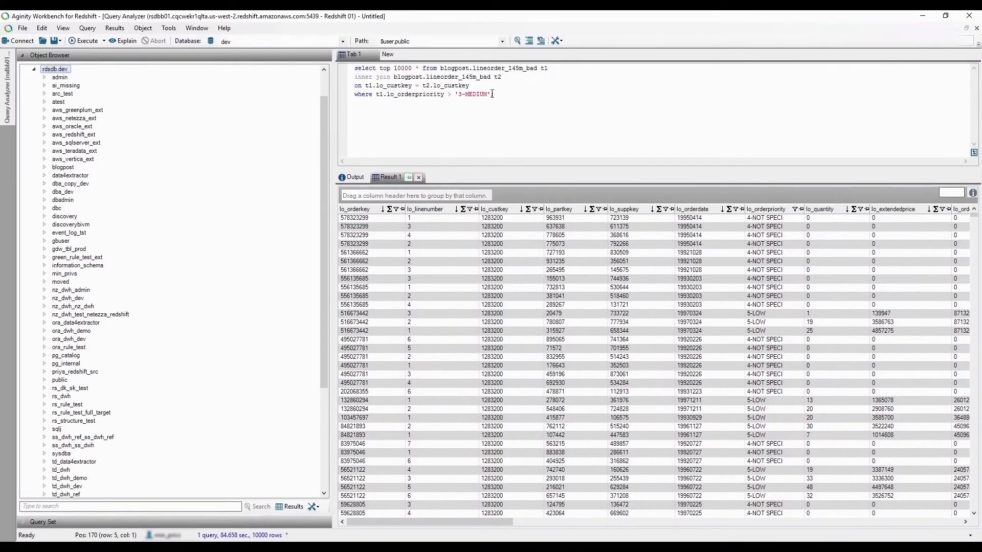
drag(355, 68, 491, 99)
click(83, 40)
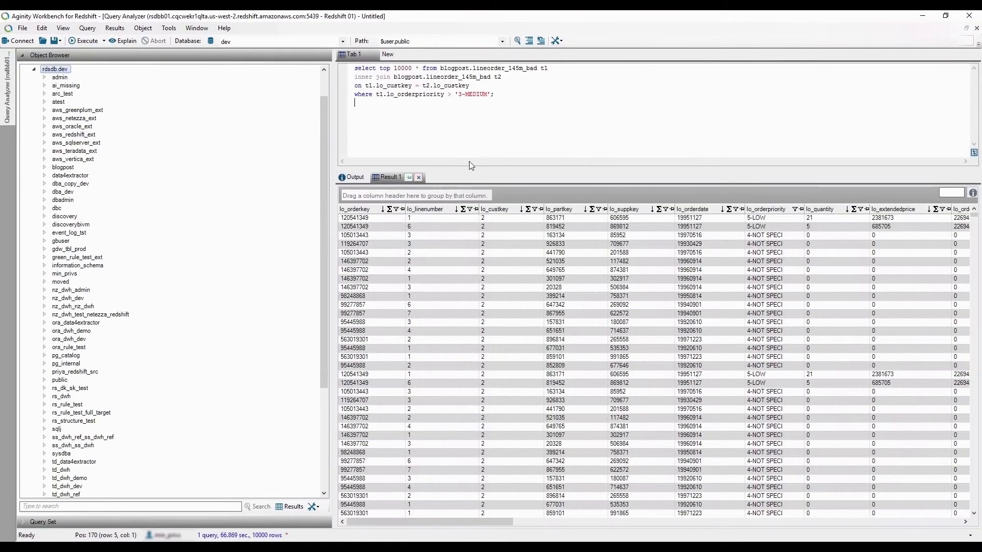
drag(494, 94, 327, 57)
click(92, 42)
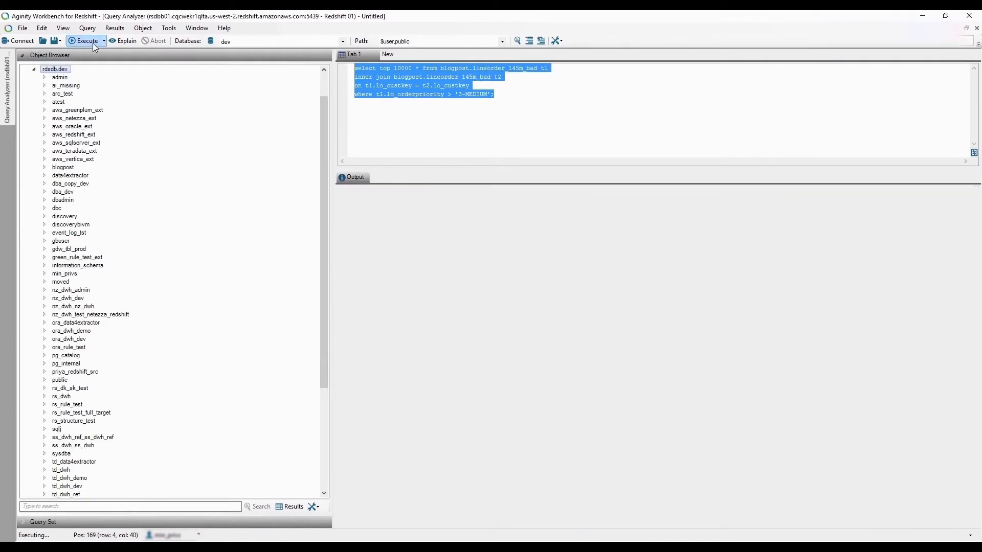